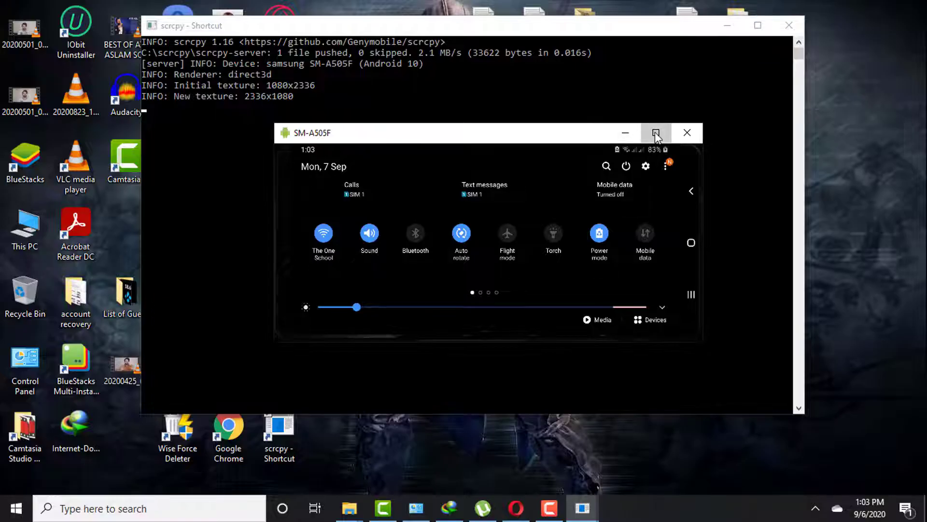
# Maximize the SM-A505F scrcpy window mirroring the Samsung phone
pyautogui.click(656, 132)
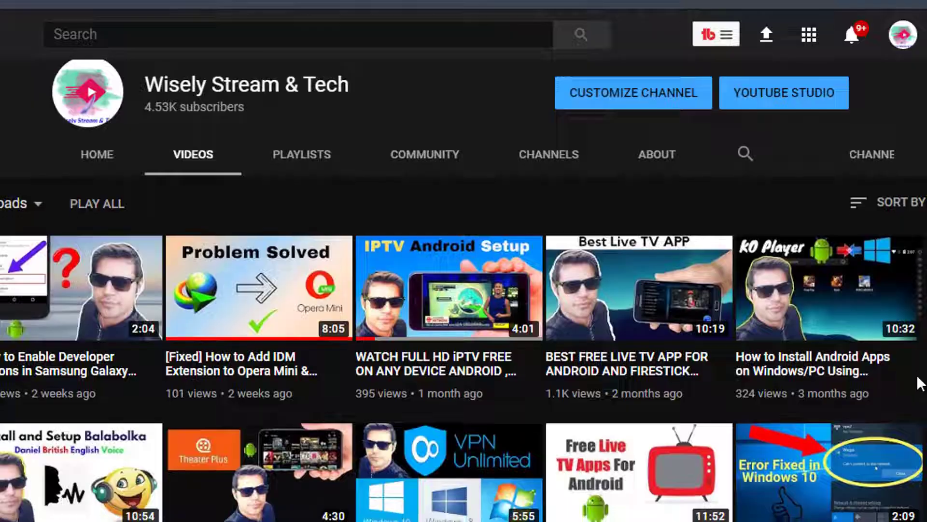
pyautogui.scroll(-7, 919, 382)
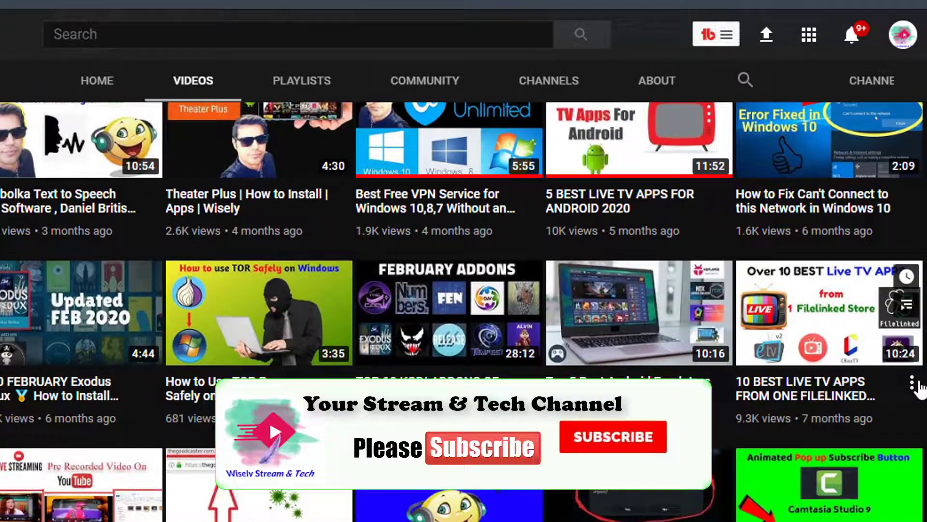
pyautogui.scroll(-7, 920, 384)
pyautogui.scroll(-9, 919, 393)
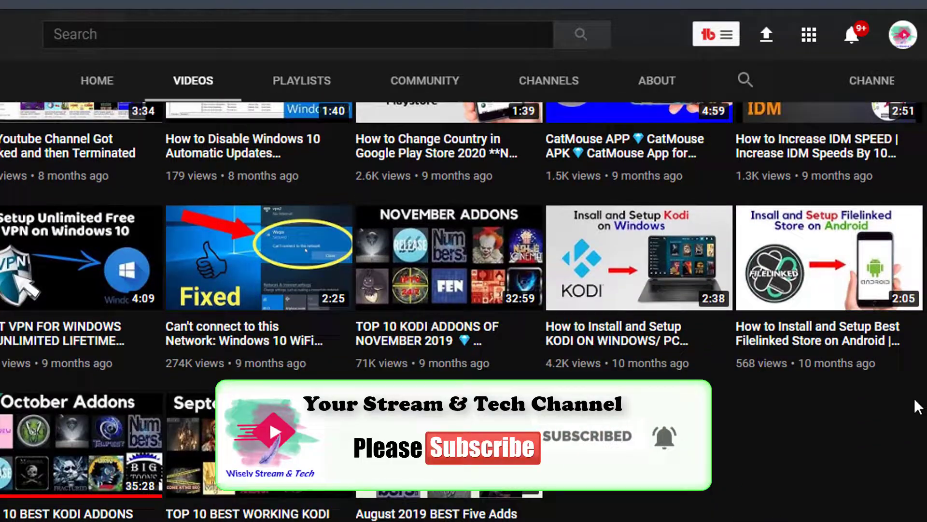
pyautogui.scroll(2, 917, 396)
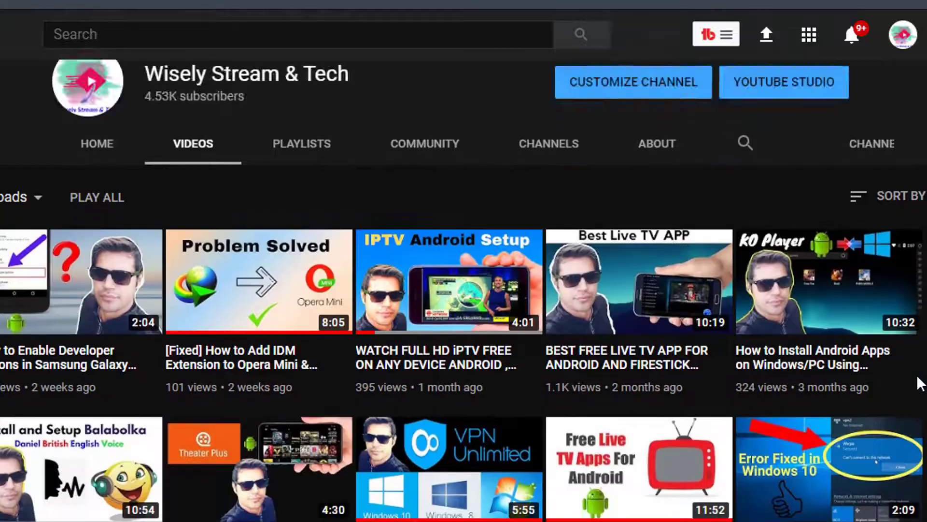
pyautogui.scroll(-5, 917, 382)
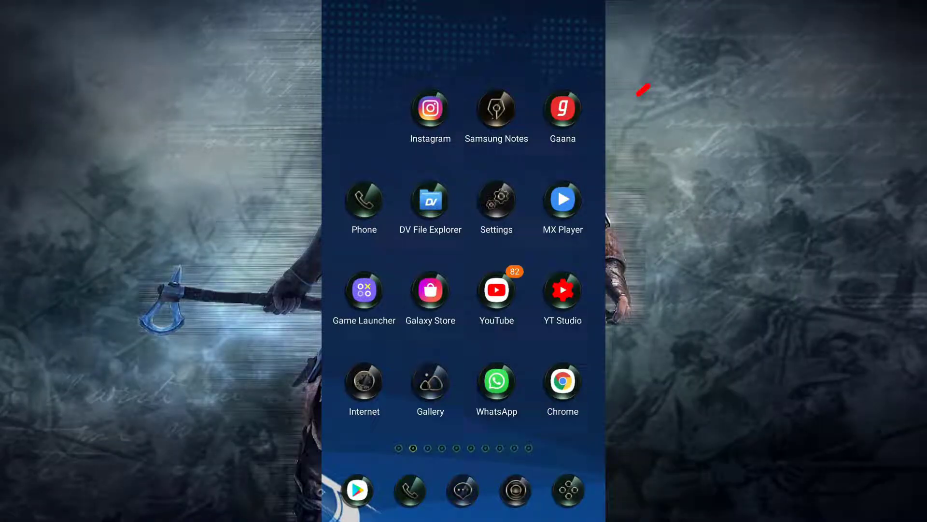
# Go to Settings > About phone > Software information and tap Build number twice toward developer mode
pyautogui.click(497, 200)
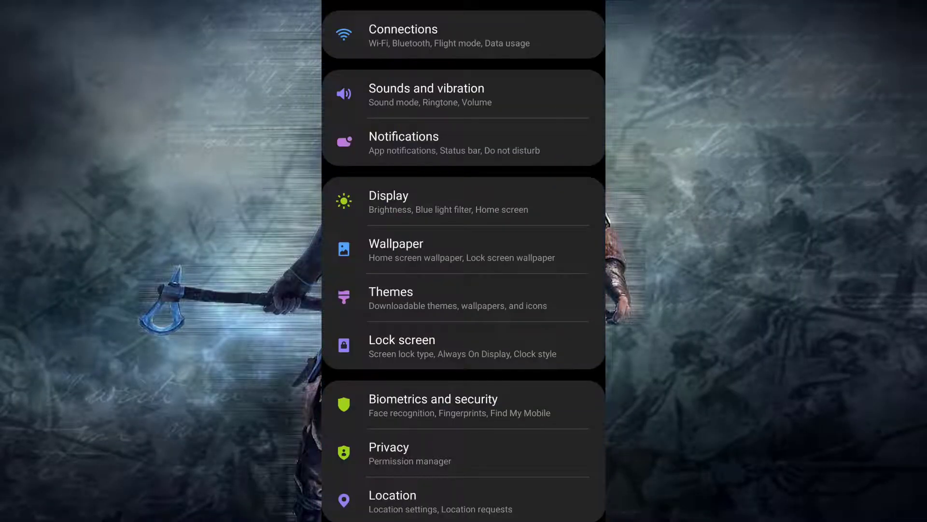
pyautogui.scroll(-4, 463, 261)
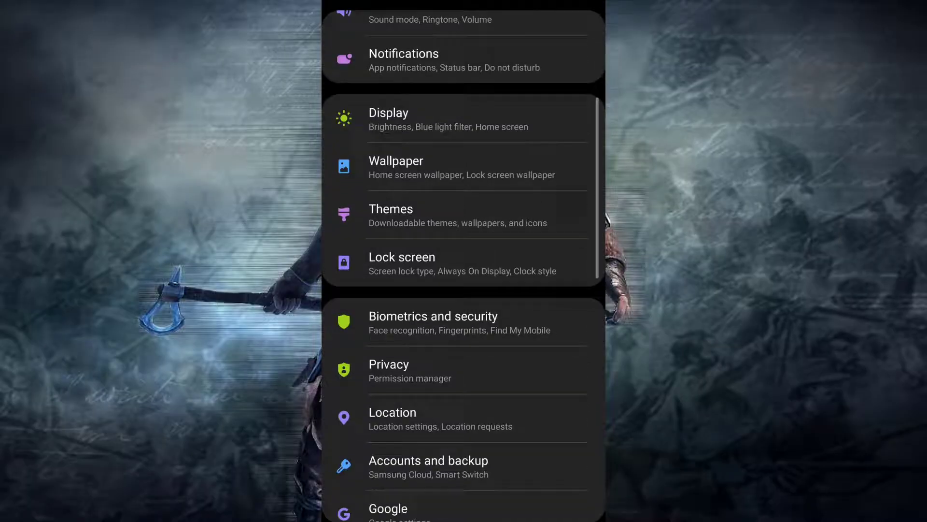
pyautogui.scroll(-8, 464, 261)
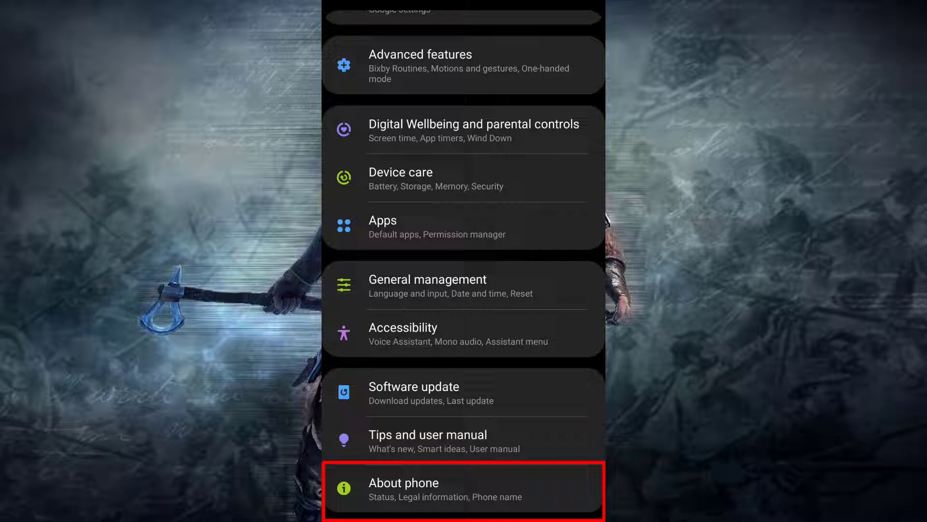
pyautogui.click(464, 486)
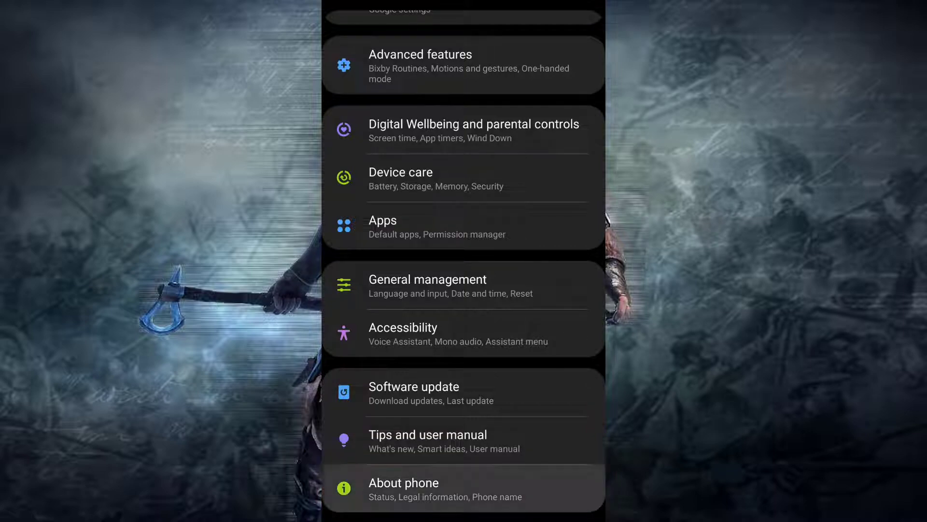
pyautogui.scroll(-2, 464, 270)
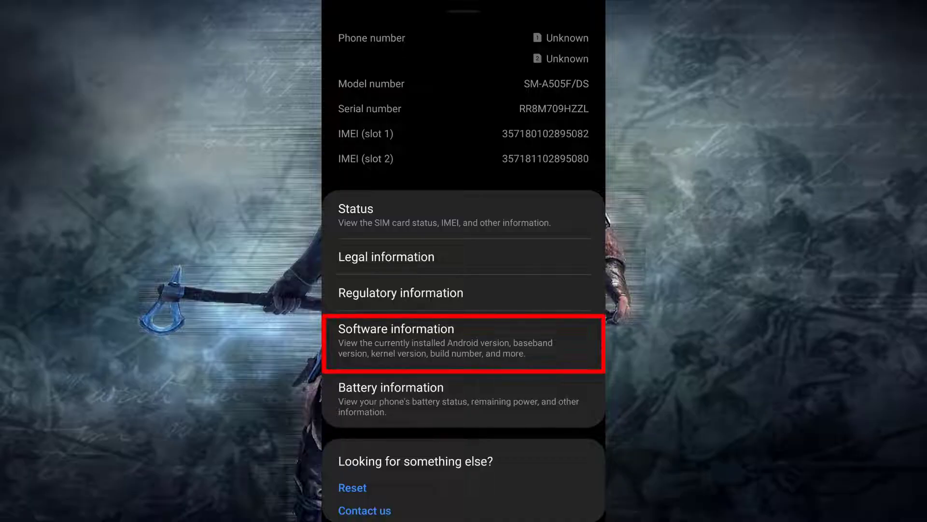
pyautogui.click(464, 343)
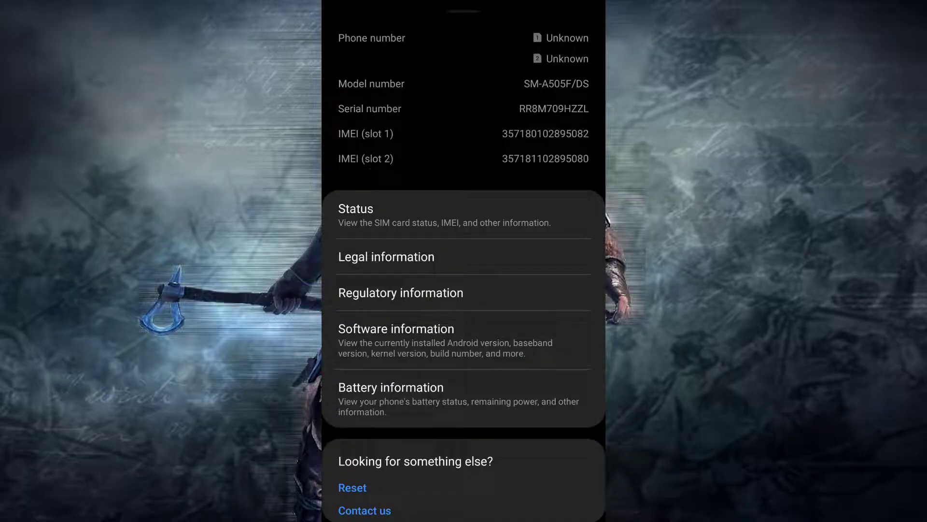
pyautogui.scroll(-1, 463, 271)
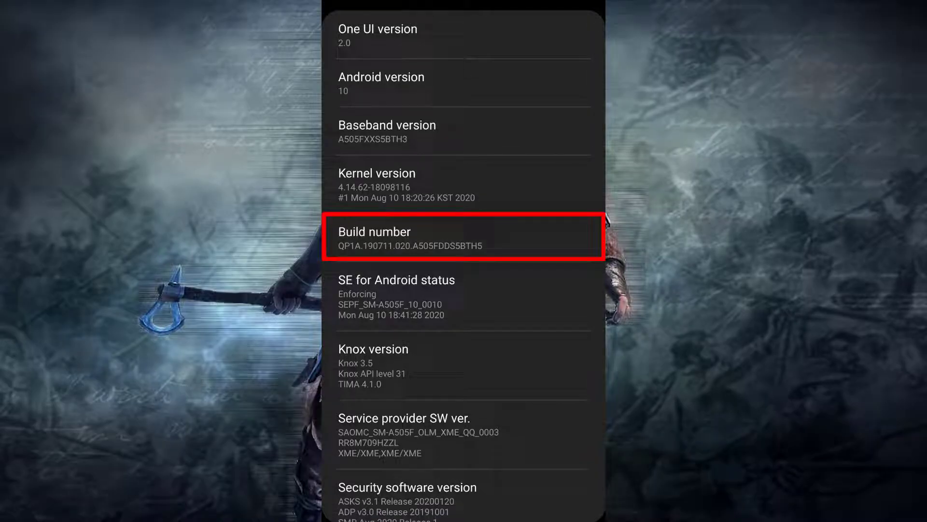
pyautogui.click(410, 238)
pyautogui.click(411, 238)
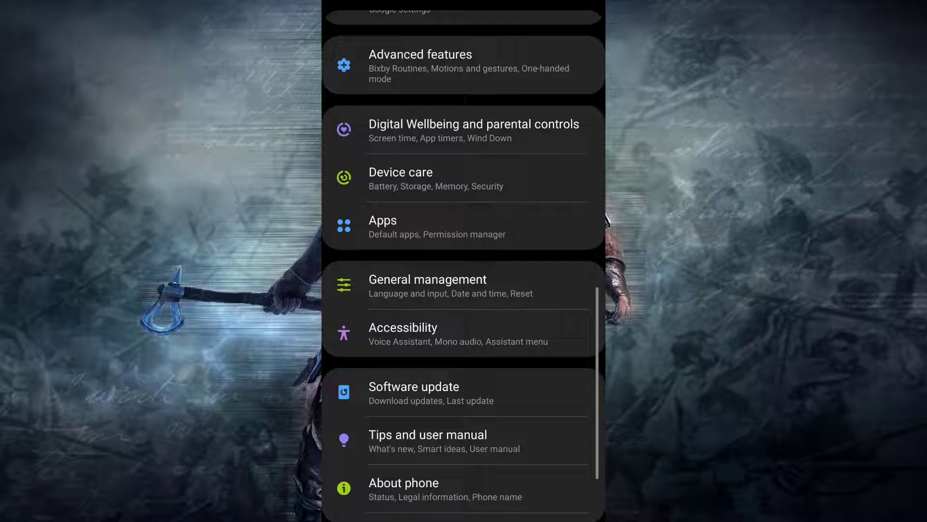
# Scroll to Debugging in Developer options, switch USB debugging on and confirm with OK
pyautogui.scroll(-1, 463, 261)
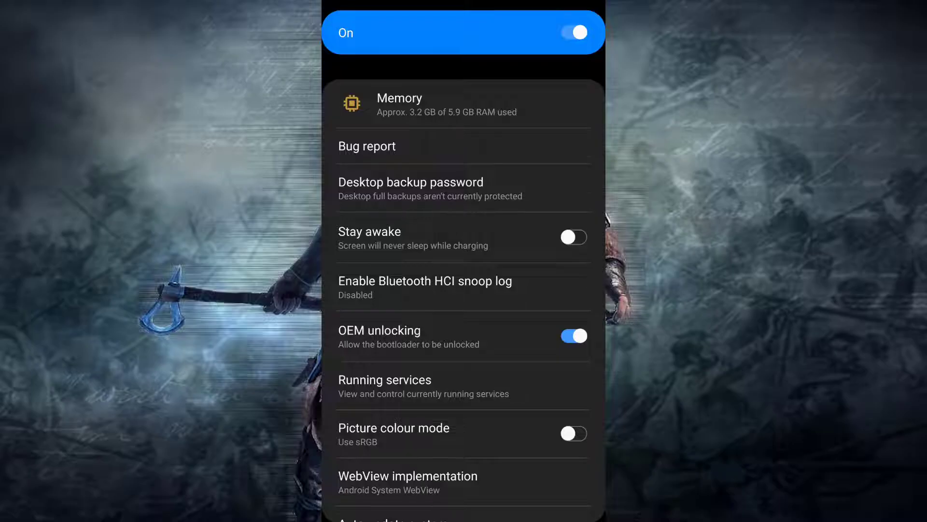
pyautogui.scroll(-10, 463, 290)
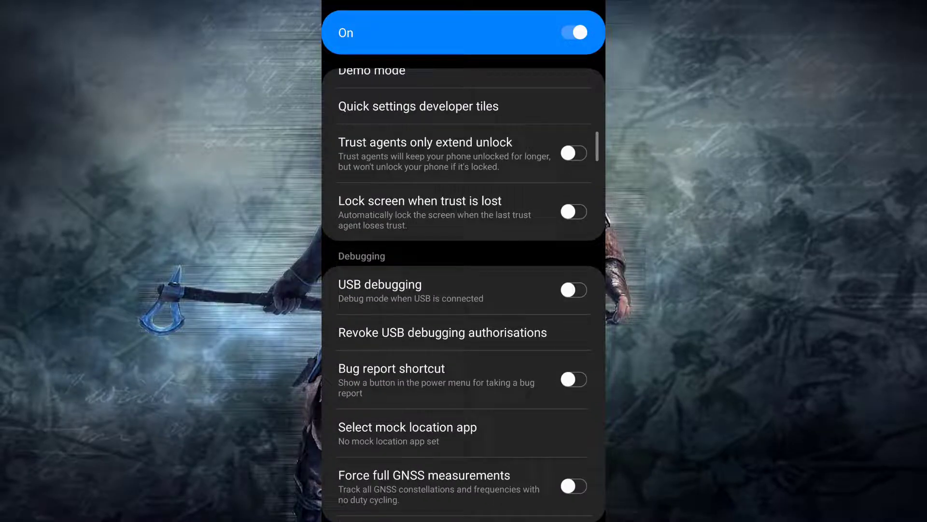
pyautogui.click(574, 290)
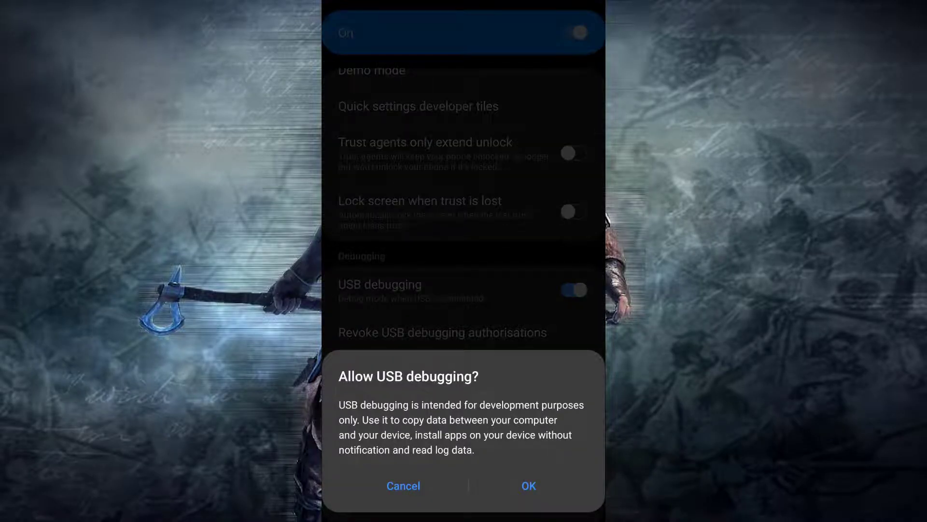
pyautogui.click(529, 485)
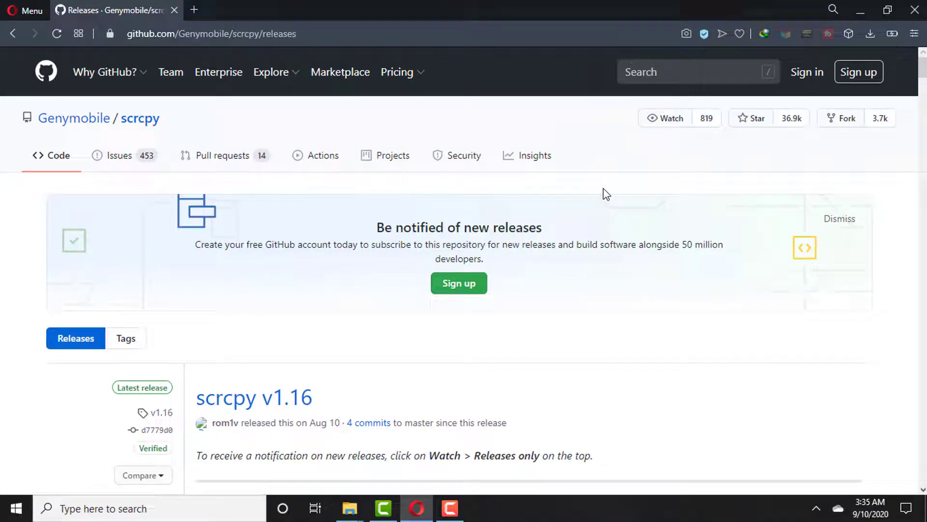
# Scroll the scrcpy releases page down to the v1.16 Assets section
pyautogui.scroll(-3, 604, 189)
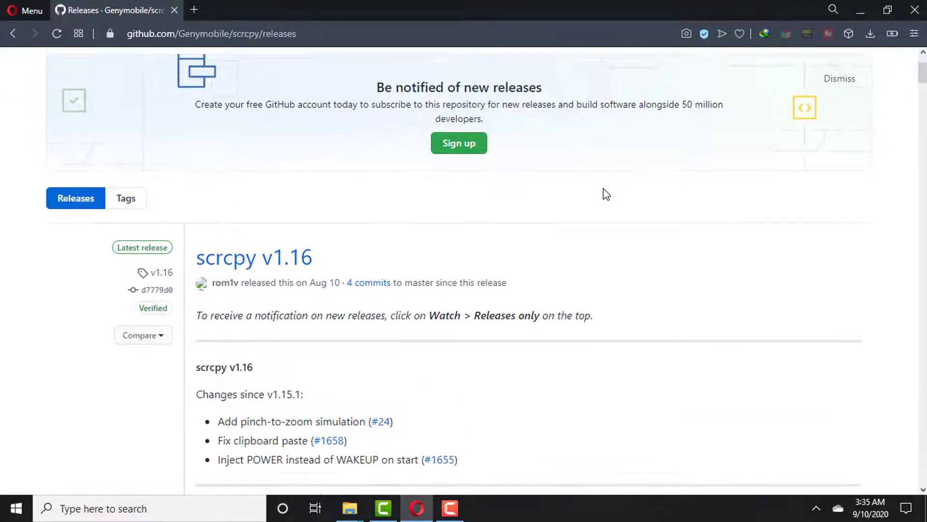
pyautogui.scroll(-12, 606, 194)
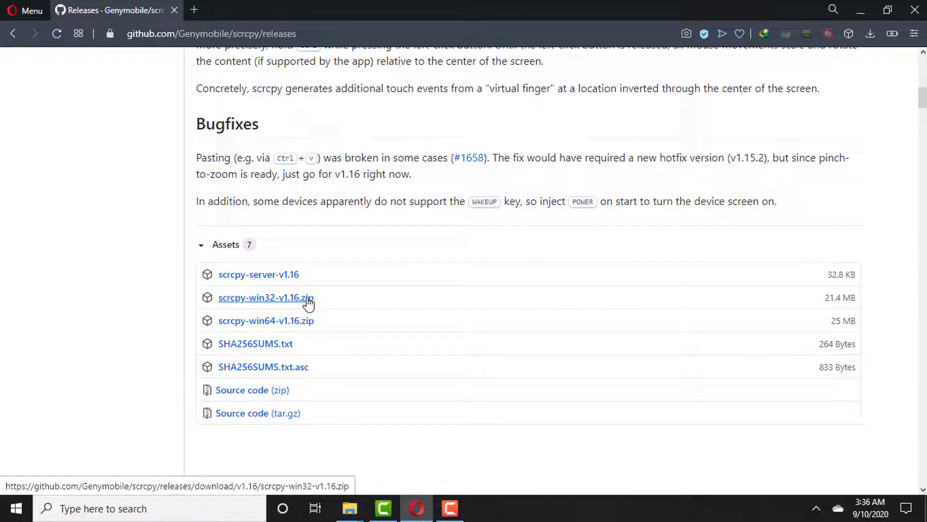
pyautogui.moveTo(328, 299)
pyautogui.mouseDown()
pyautogui.moveTo(244, 299)
pyautogui.moveTo(338, 300)
pyautogui.mouseUp()
# Download scrcpy-win64-v1.16.zip with IDM's Start Download into Downloads\Compressed
pyautogui.click(291, 320)
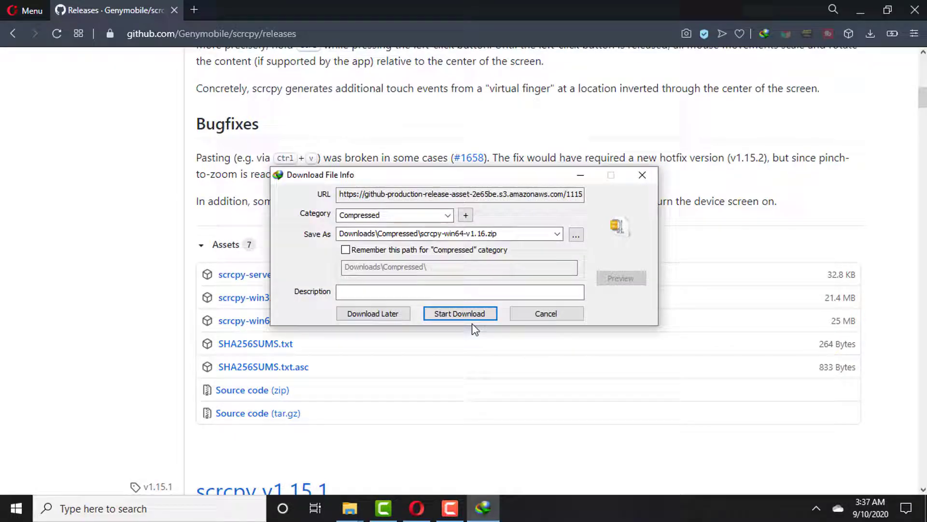
pyautogui.click(459, 314)
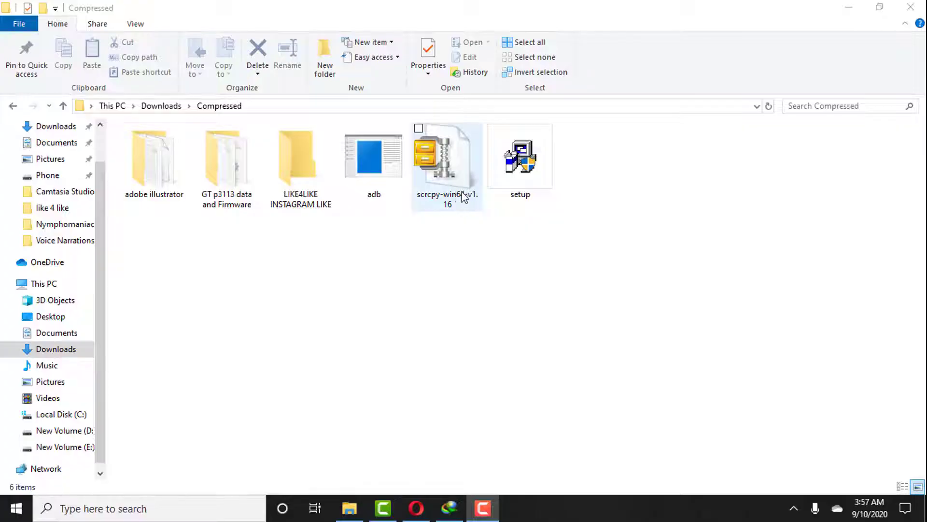
# Copy the scrcpy-win64-v1.16 zip and open Local Disk (C:)
pyautogui.rightClick(448, 192)
pyautogui.click(340, 386)
pyautogui.click(849, 8)
pyautogui.doubleClick(37, 307)
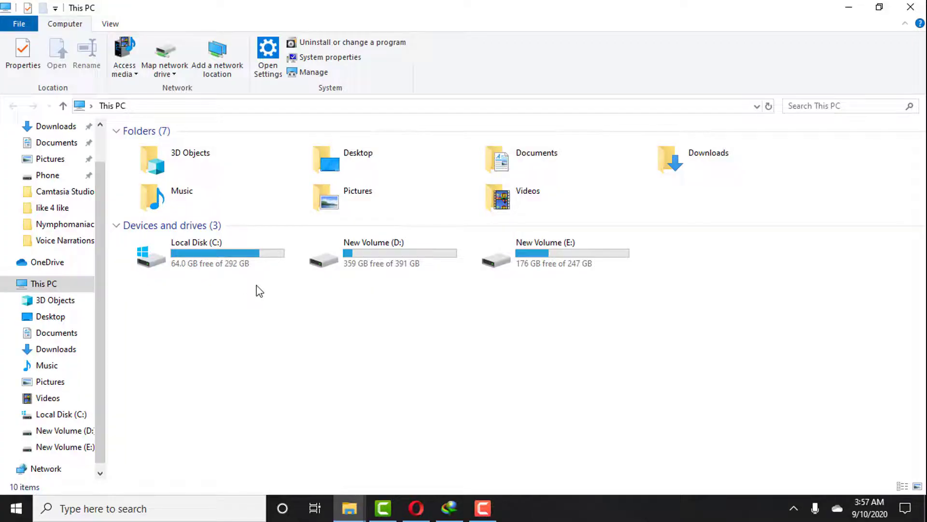
pyautogui.doubleClick(240, 267)
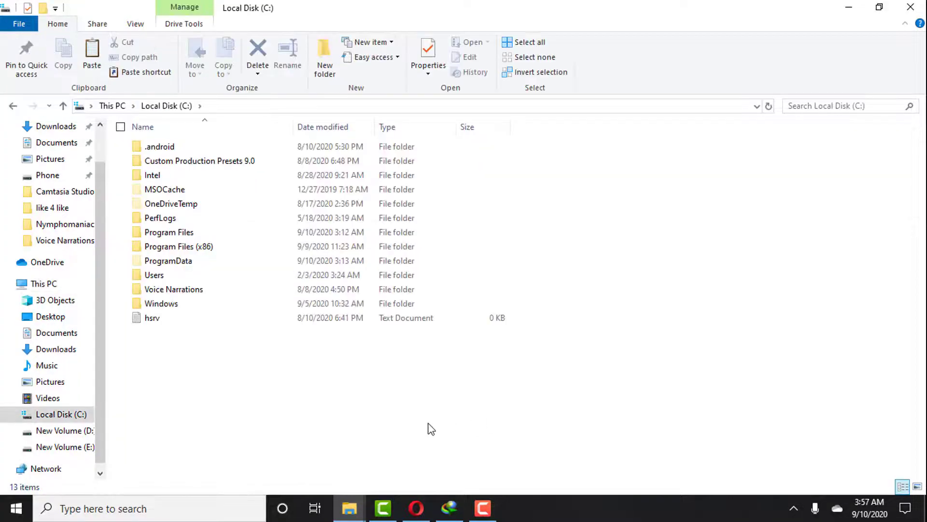
# Create a new folder named scrcpy on Local Disk (C:)
pyautogui.rightClick(253, 384)
pyautogui.moveTo(203, 353)
pyautogui.click(300, 358)
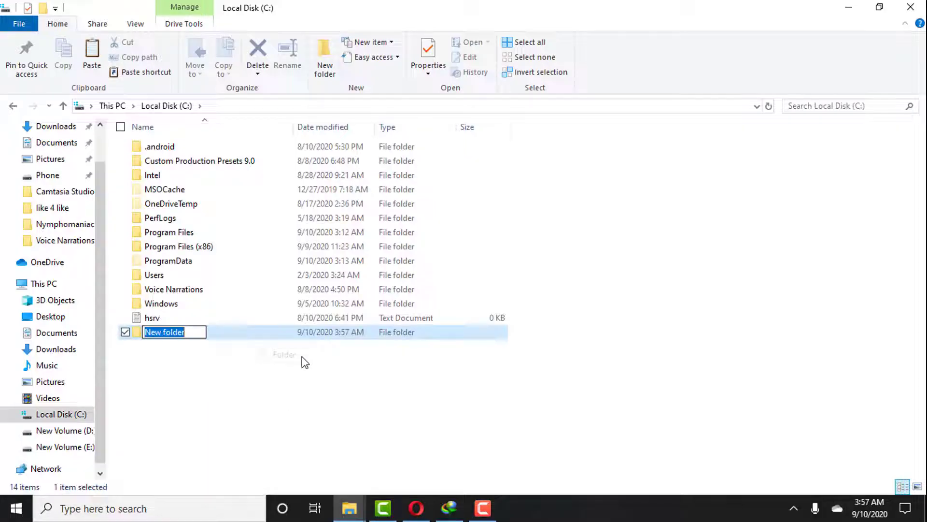
pyautogui.write('scrcpy')
pyautogui.press('Return')
# Paste the zip into the scrcpy folder and unzip it there with WinZip
pyautogui.doubleClick(177, 334)
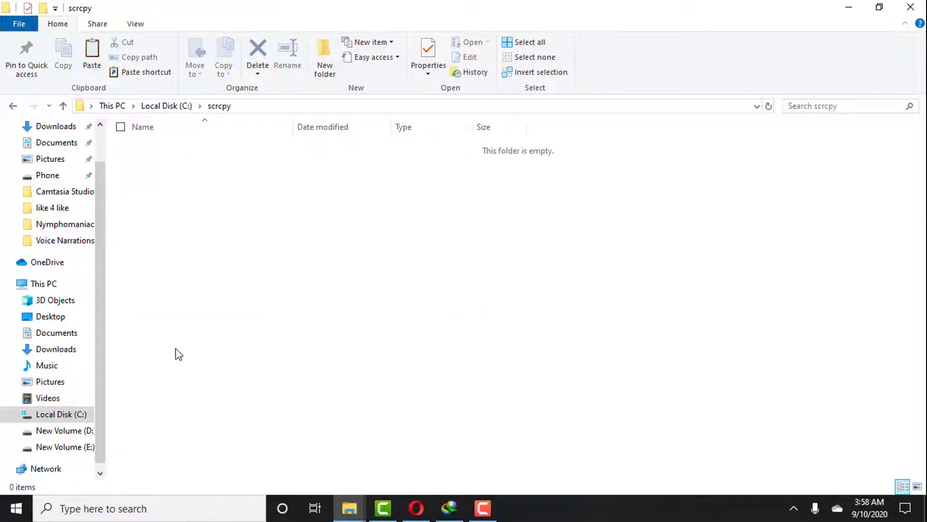
pyautogui.hotkey('ctrl', 'v')
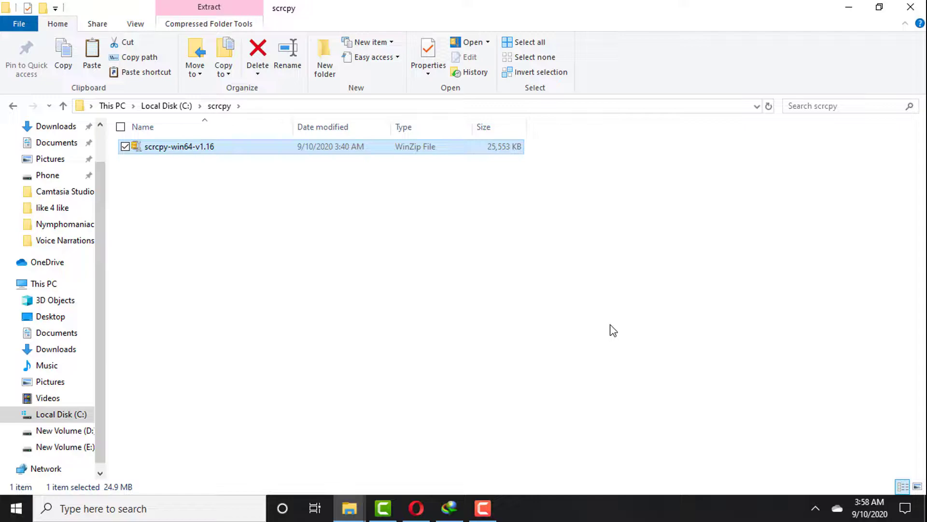
pyautogui.rightClick(244, 147)
pyautogui.moveTo(172, 251)
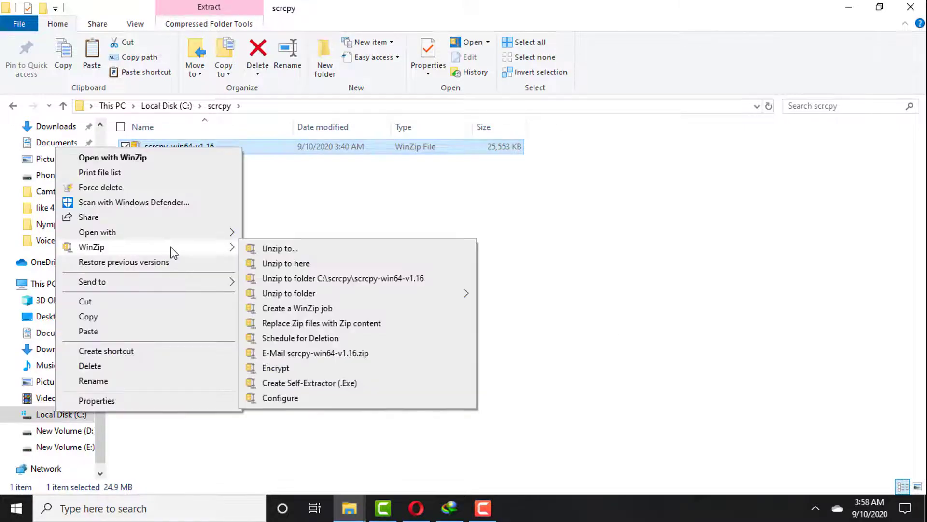
pyautogui.click(301, 263)
# Send the scrcpy application to the desktop as a shortcut, then minimize Explorer
pyautogui.click(730, 380)
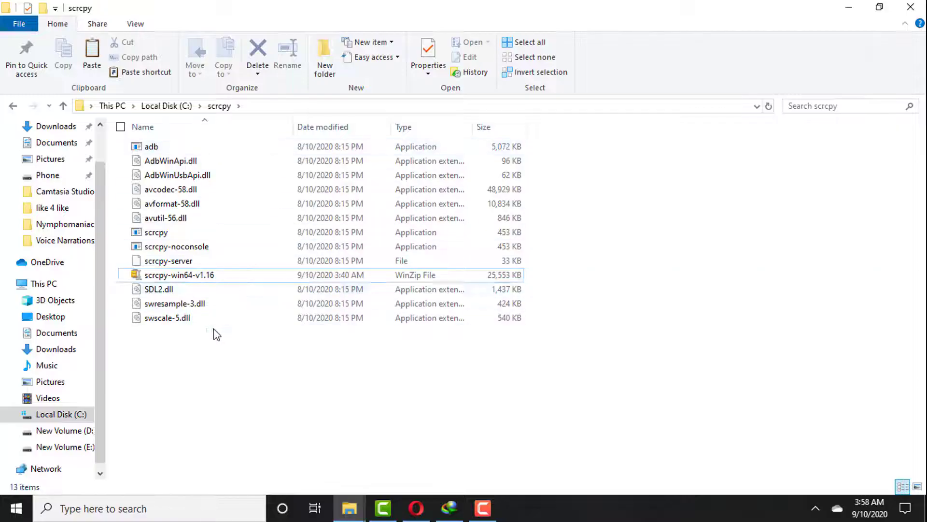
pyautogui.rightClick(433, 232)
pyautogui.click(468, 234)
pyautogui.rightClick(467, 233)
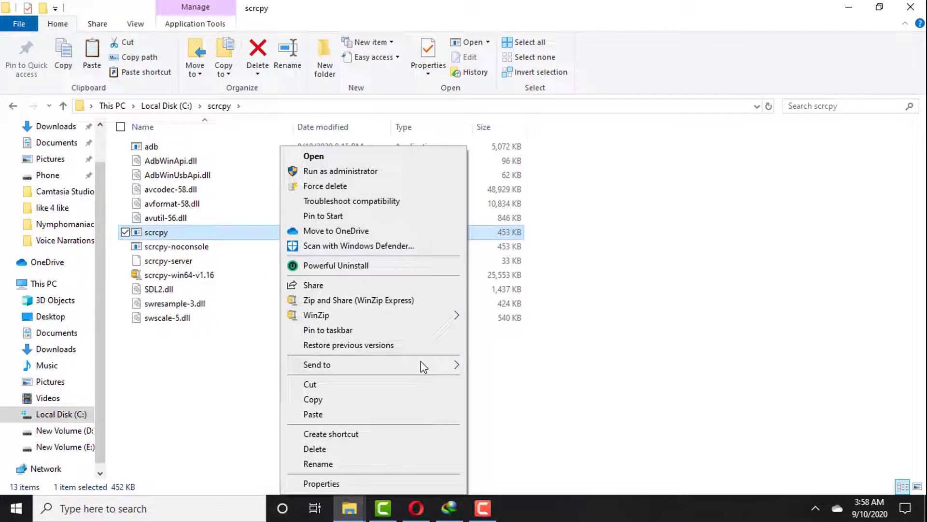
pyautogui.moveTo(427, 365)
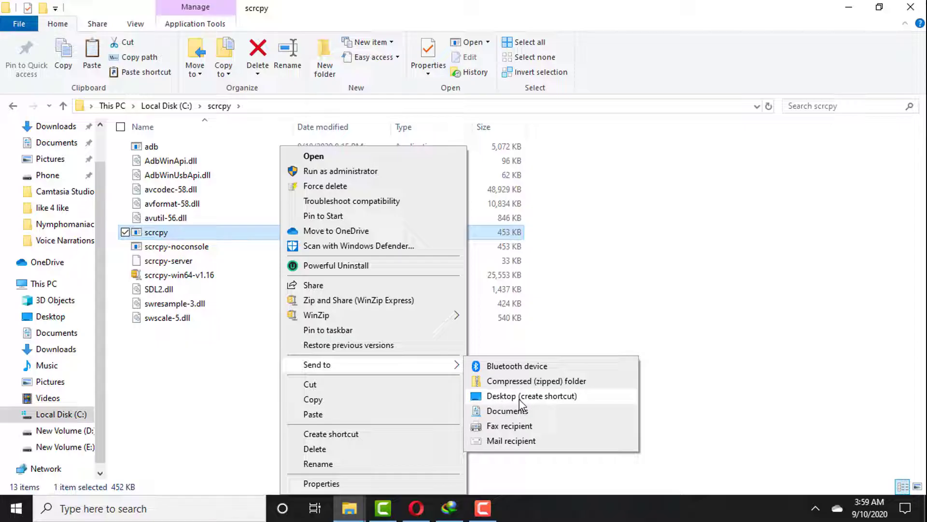
pyautogui.click(522, 397)
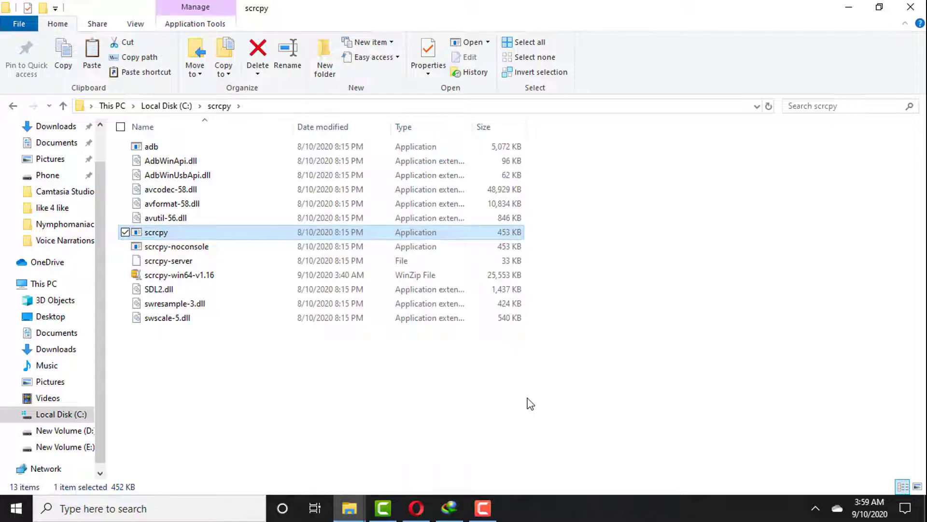
pyautogui.click(847, 7)
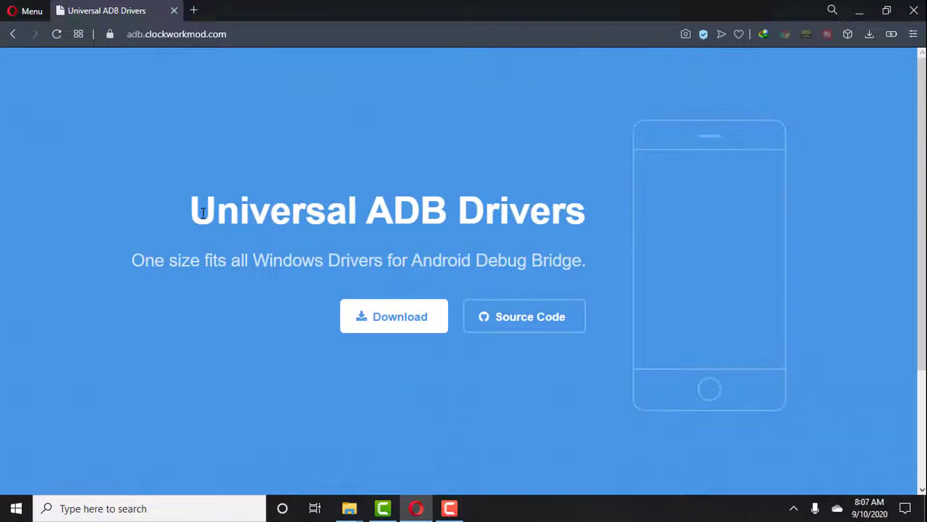
# Highlight the Universal ADB Drivers heading on adb.clockworkmod.com, then deselect it
pyautogui.moveTo(203, 213); pyautogui.dragTo(537, 202)
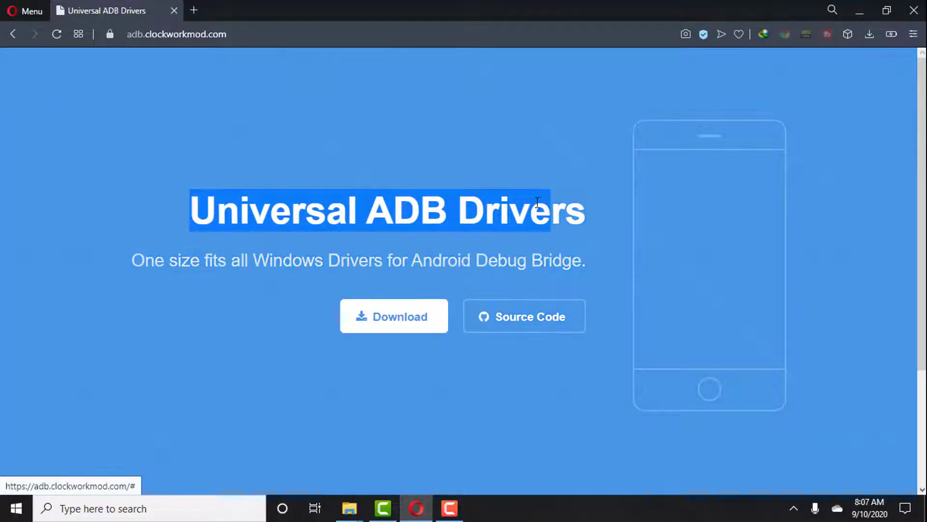
pyautogui.click(455, 154)
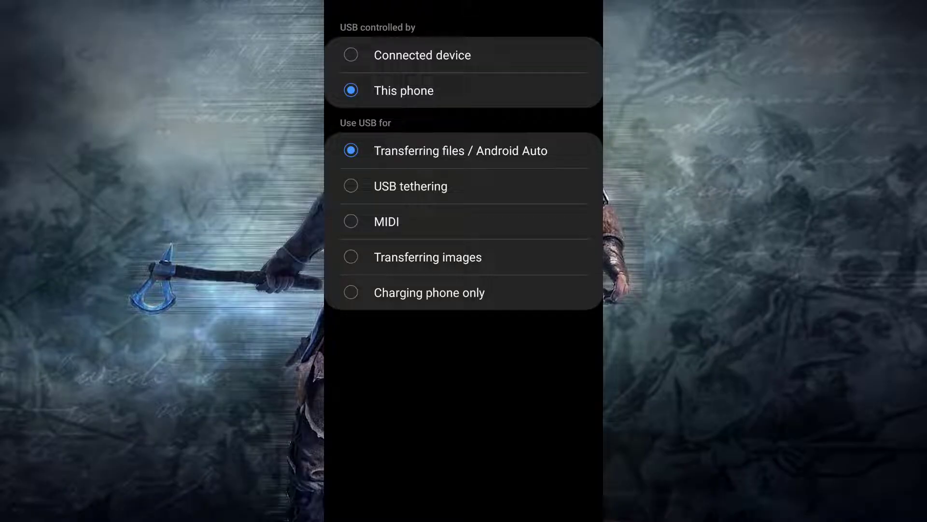
# Use the phone's Home button to exit the USB settings page
pyautogui.click(463, 520)
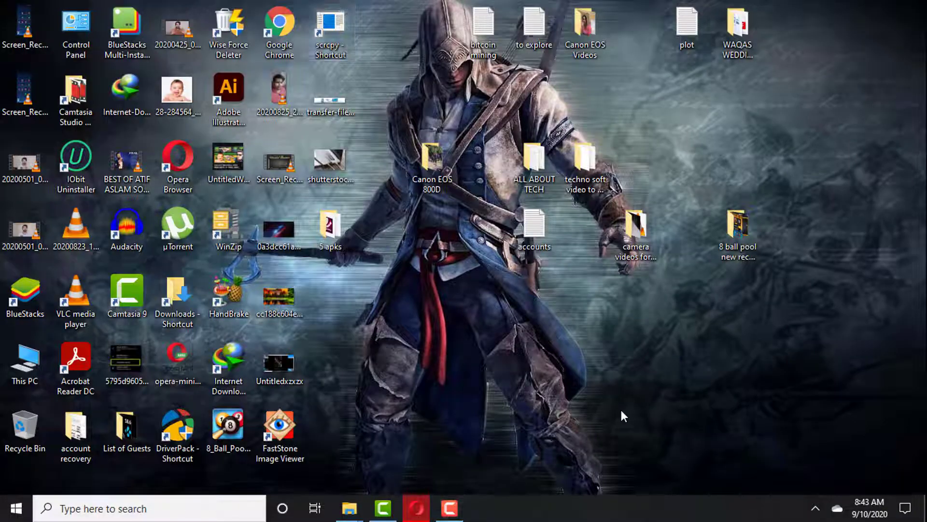
# Run the desktop's scrcpy - Shortcut as administrator
pyautogui.rightClick(332, 53)
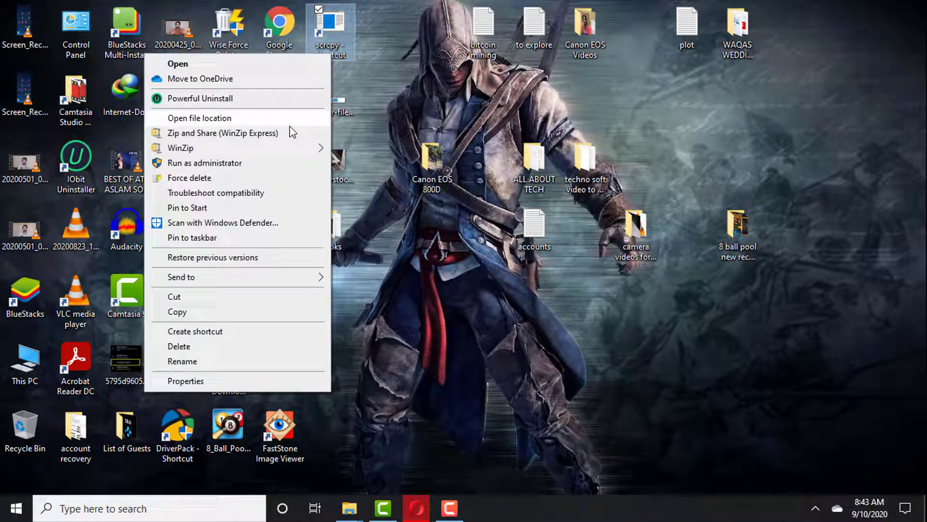
pyautogui.click(271, 164)
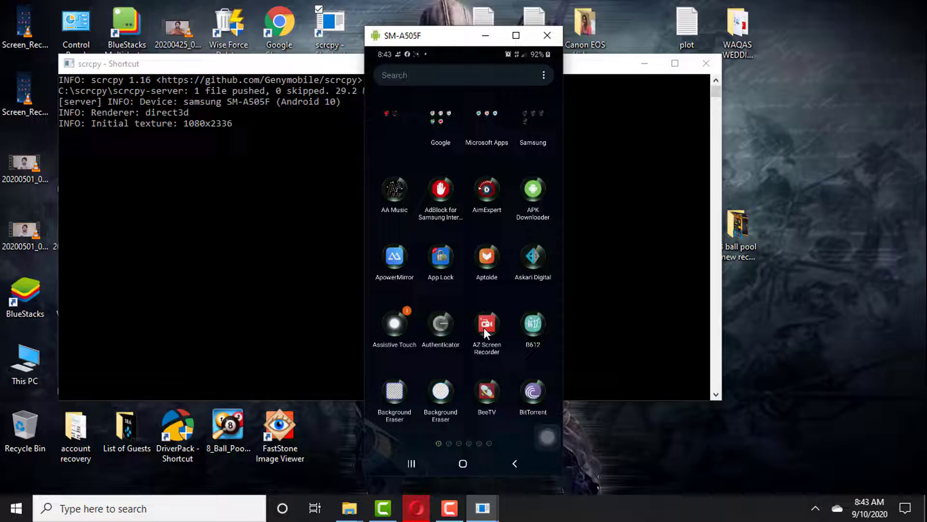
# Scroll the phone's app drawer, then go back to the home screen
pyautogui.scroll(-4, 484, 327)
pyautogui.scroll(-2, 484, 328)
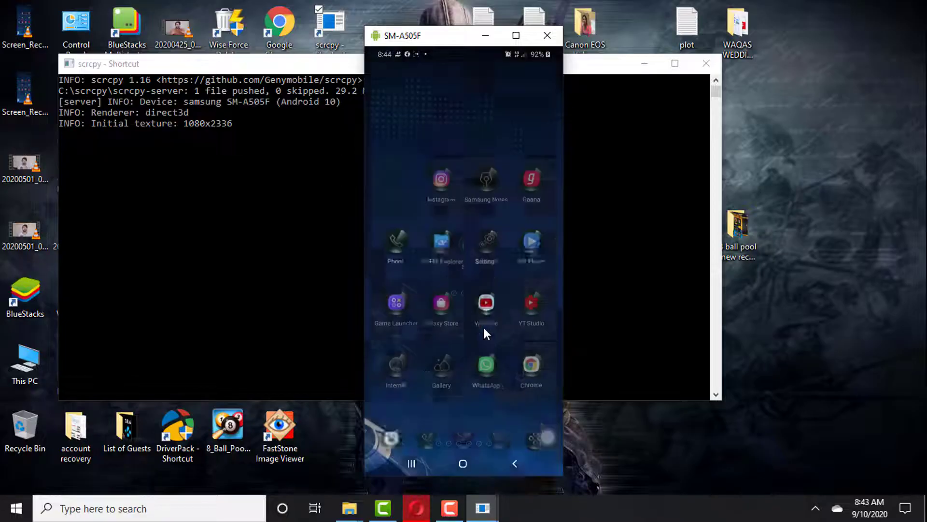
pyautogui.middleClick(484, 327)
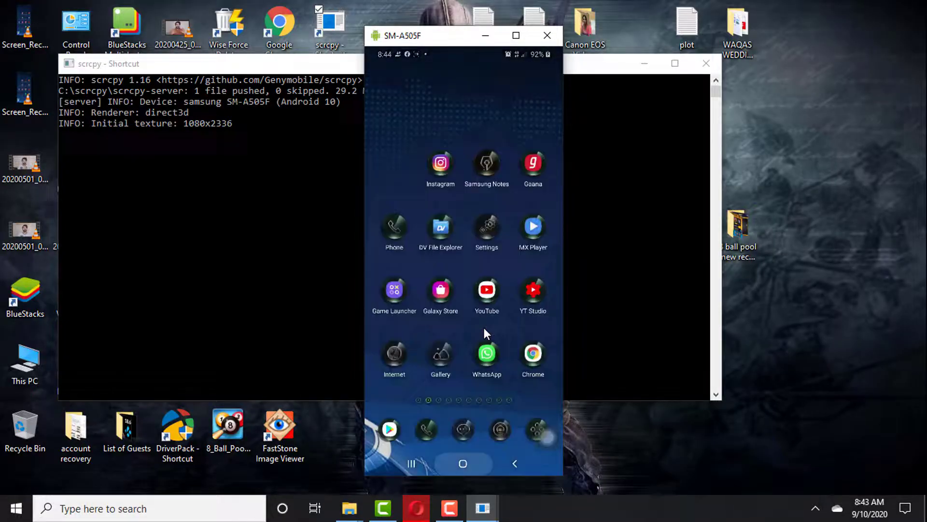
pyautogui.middleClick(484, 327)
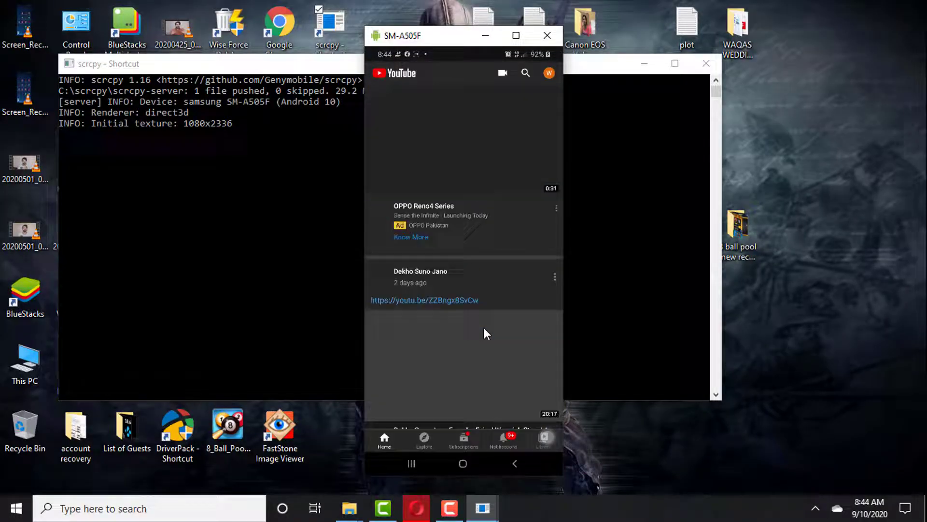
# Scroll through the phone's USB settings, then return home
pyautogui.scroll(-5, 484, 327)
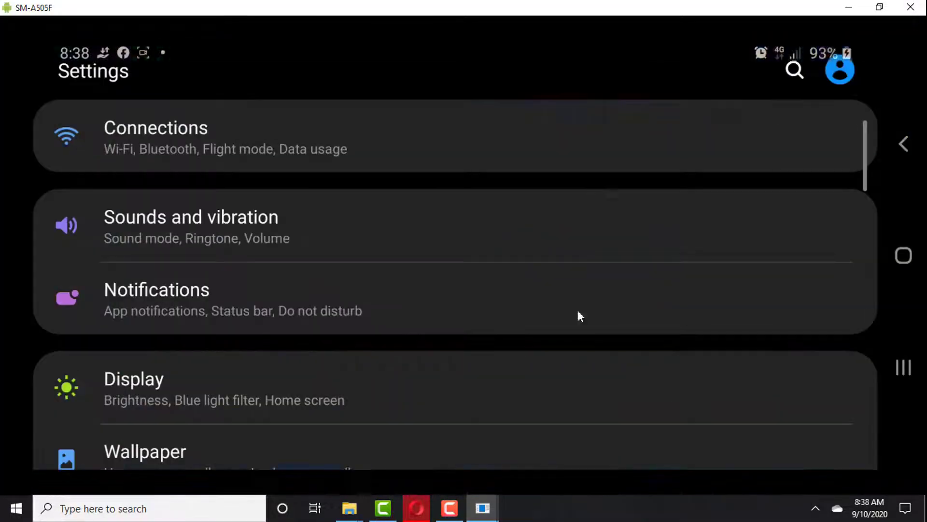
pyautogui.scroll(-10, 628, 329)
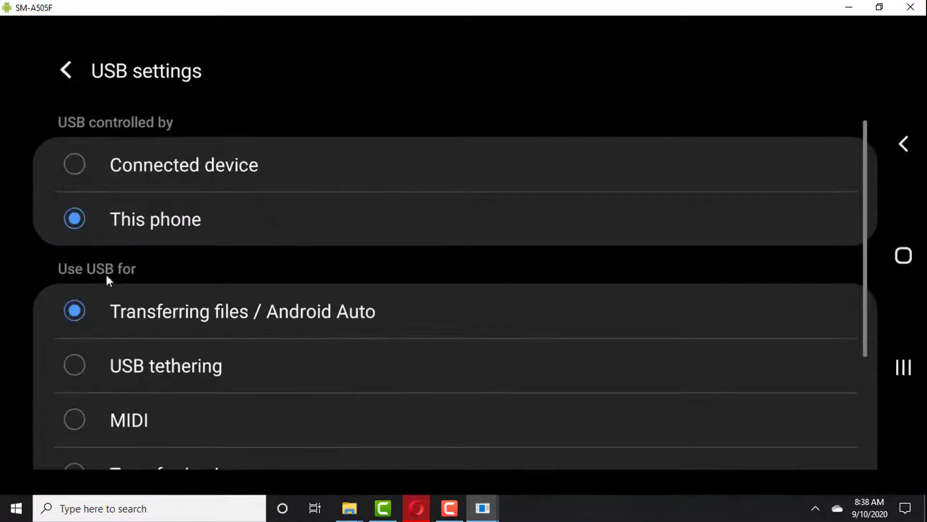
pyautogui.click(904, 256)
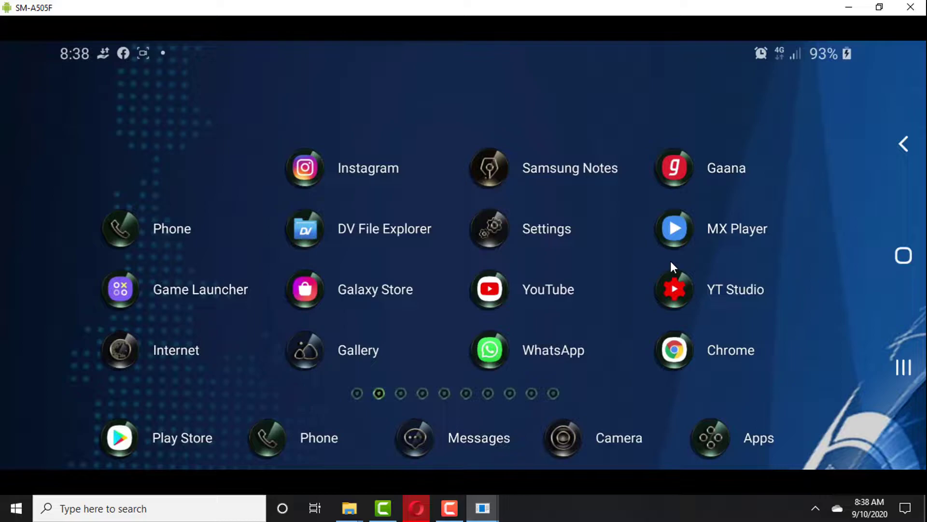
# Open the phone's full app list and scroll through it
pyautogui.click(710, 438)
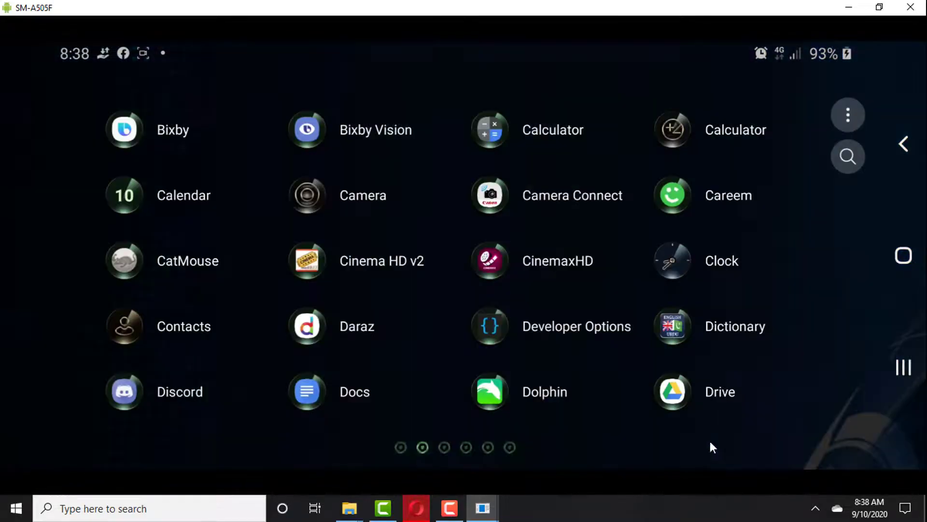
pyautogui.scroll(-4, 700, 279)
pyautogui.scroll(5, 242, 350)
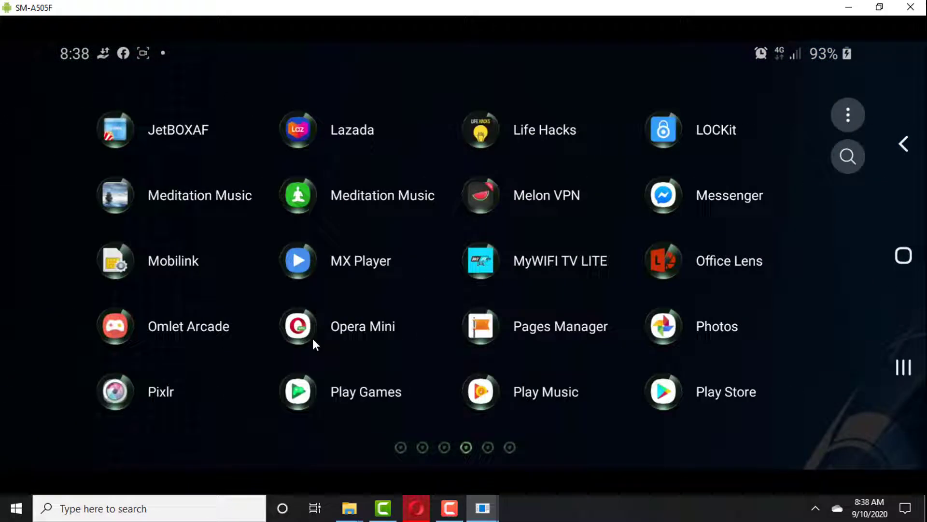
pyautogui.scroll(-1, 628, 294)
pyautogui.scroll(-4, 592, 294)
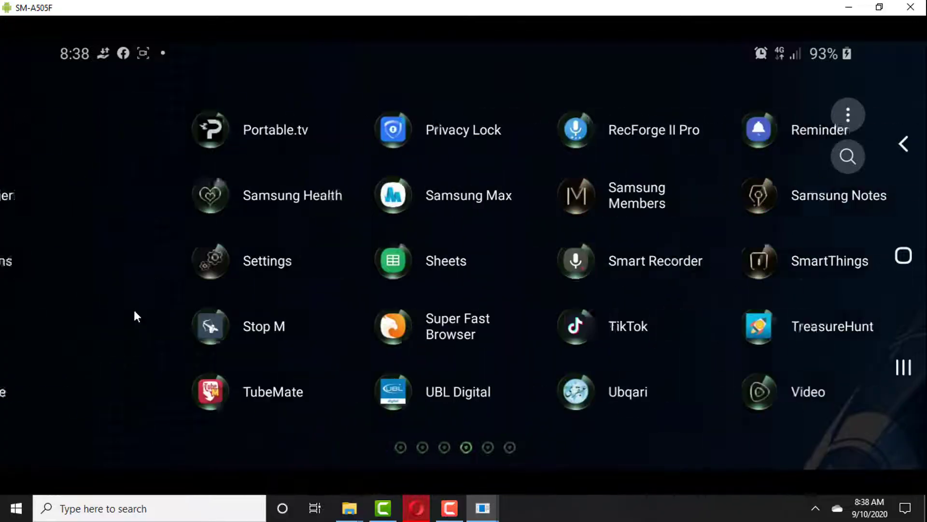
# Restore the SM-A505F window, arrange it above the console, then maximize it
pyautogui.click(903, 255)
pyautogui.moveTo(434, 7); pyautogui.dragTo(411, 125)
pyautogui.moveTo(485, 120); pyautogui.dragTo(516, 227)
pyautogui.moveTo(485, 179); pyautogui.dragTo(549, 286)
pyautogui.moveTo(511, 228); pyautogui.dragTo(564, 346)
pyautogui.moveTo(507, 296); pyautogui.dragTo(487, 82)
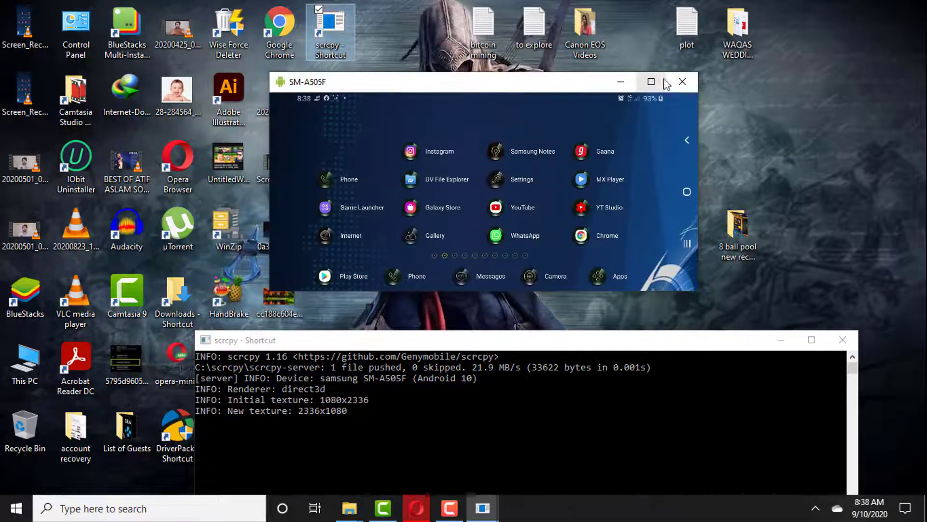
pyautogui.moveTo(559, 82); pyautogui.dragTo(556, 1)
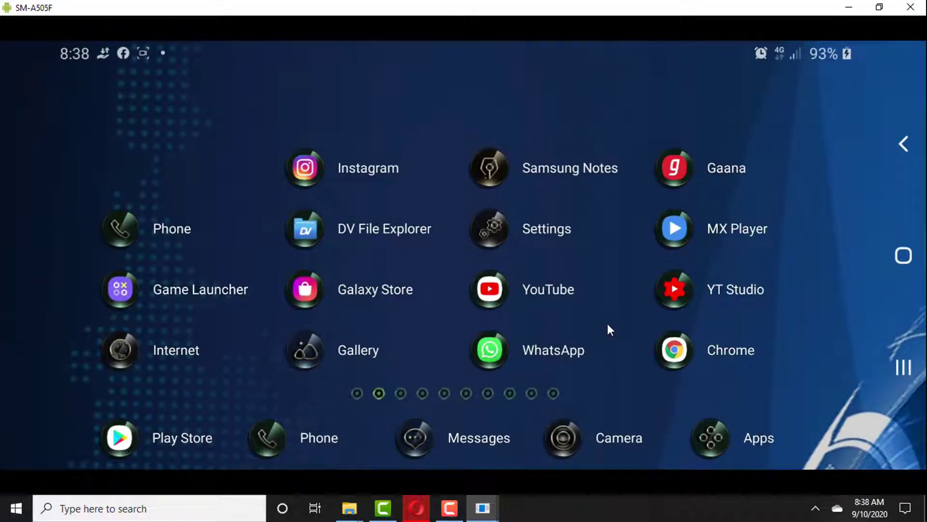
# Request more gifts from friends in 8 Ball Pool, then return to the main menu
pyautogui.scroll(-3, 606, 321)
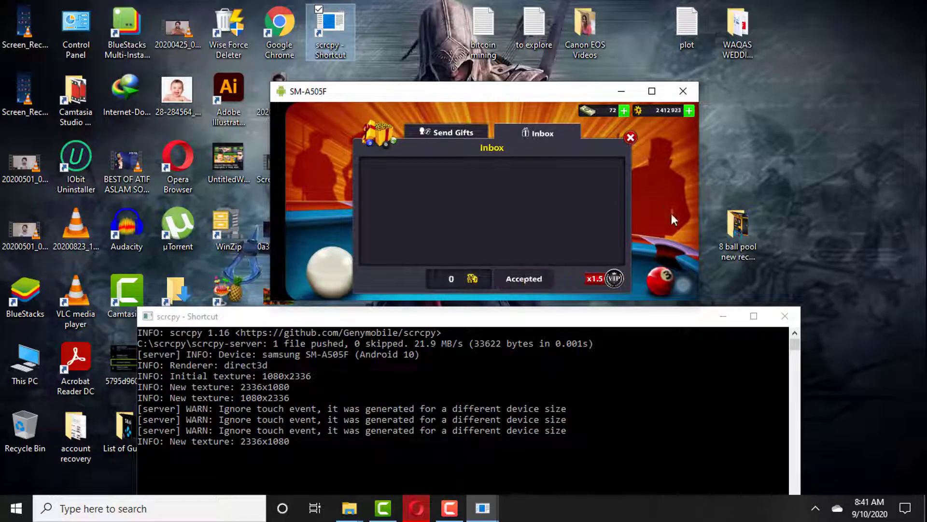
pyautogui.click(447, 132)
pyautogui.click(555, 198)
pyautogui.click(492, 271)
pyautogui.click(630, 115)
pyautogui.click(631, 137)
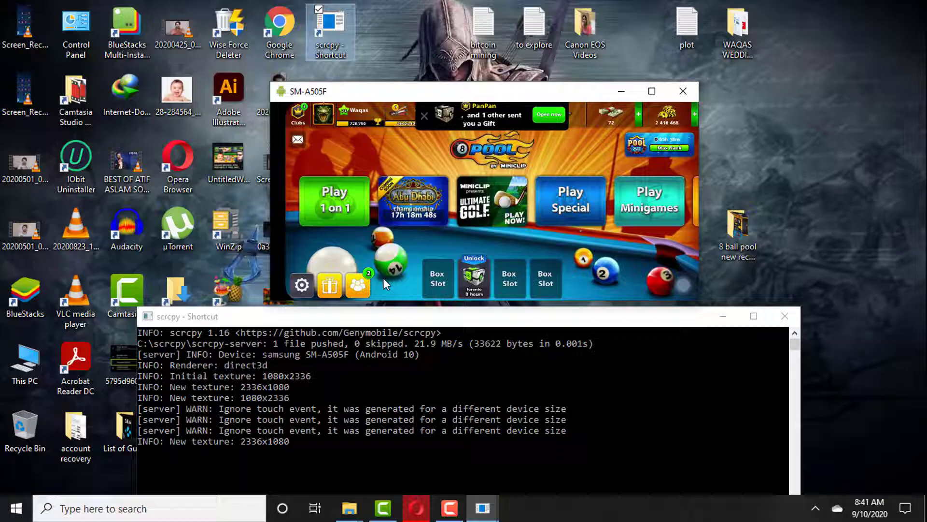
# Claim the received gift chest and start unlocking the Toronto box
pyautogui.click(357, 285)
pyautogui.click(534, 245)
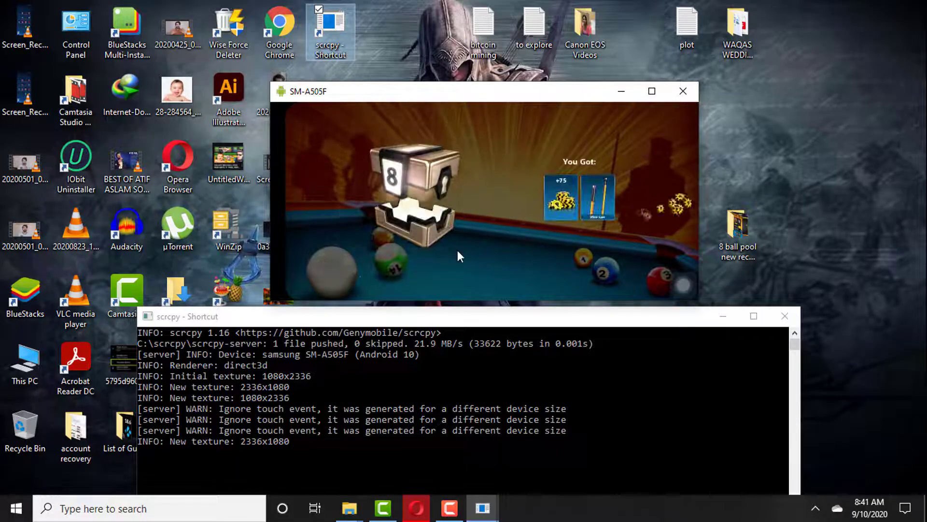
pyautogui.click(466, 285)
pyautogui.click(475, 279)
pyautogui.click(443, 233)
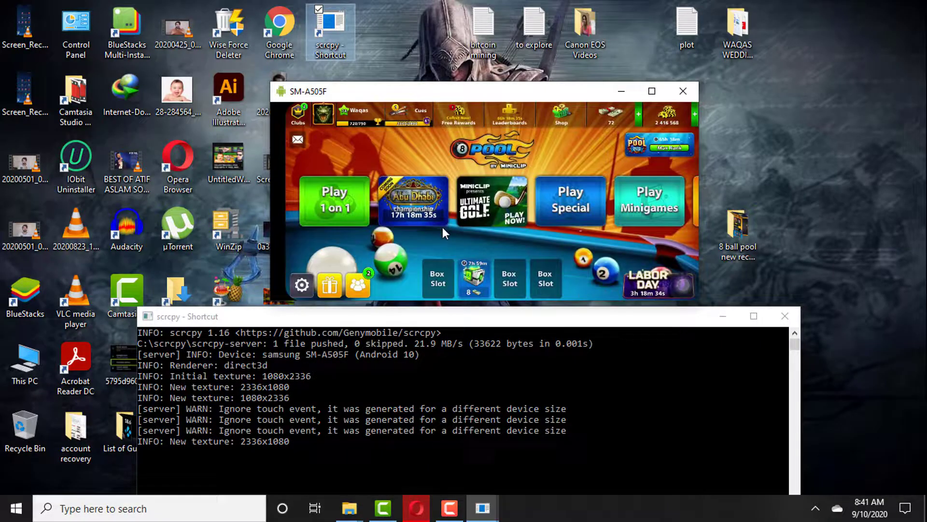
pyautogui.moveTo(521, 321); pyautogui.dragTo(531, 318)
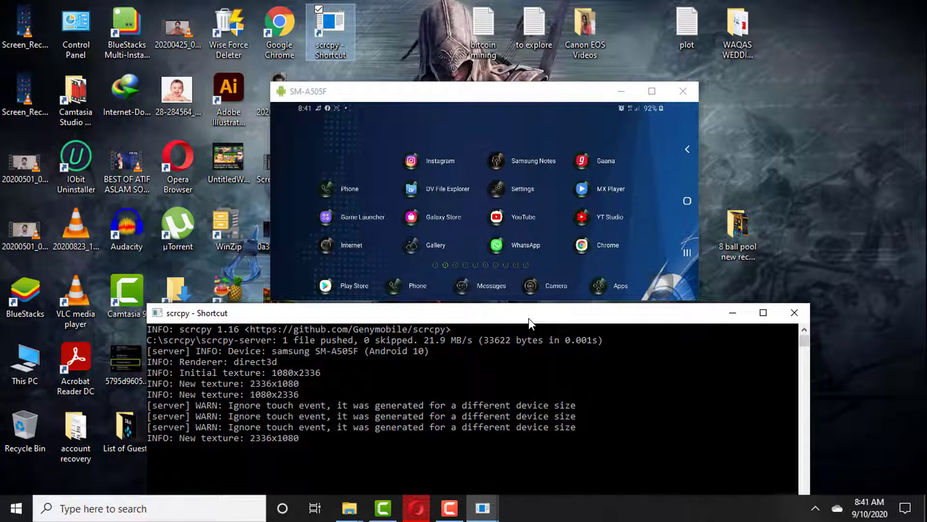
# Move the console aside, make the SM-A505F window wider and taller, and launch Galaxy Store
pyautogui.moveTo(528, 317); pyautogui.dragTo(556, 387)
pyautogui.moveTo(599, 92); pyautogui.dragTo(604, 112)
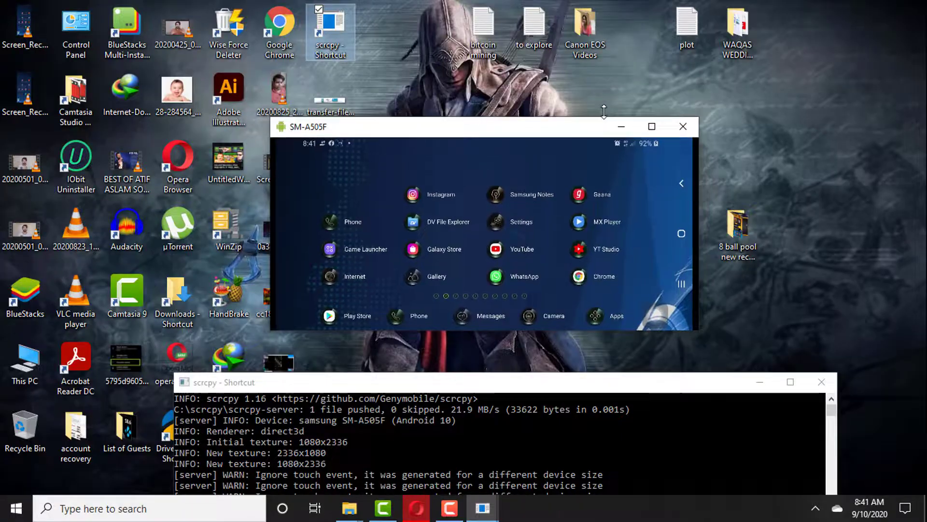
pyautogui.moveTo(700, 212); pyautogui.dragTo(806, 216)
pyautogui.moveTo(484, 332); pyautogui.dragTo(425, 379)
pyautogui.moveTo(513, 133); pyautogui.dragTo(479, 110)
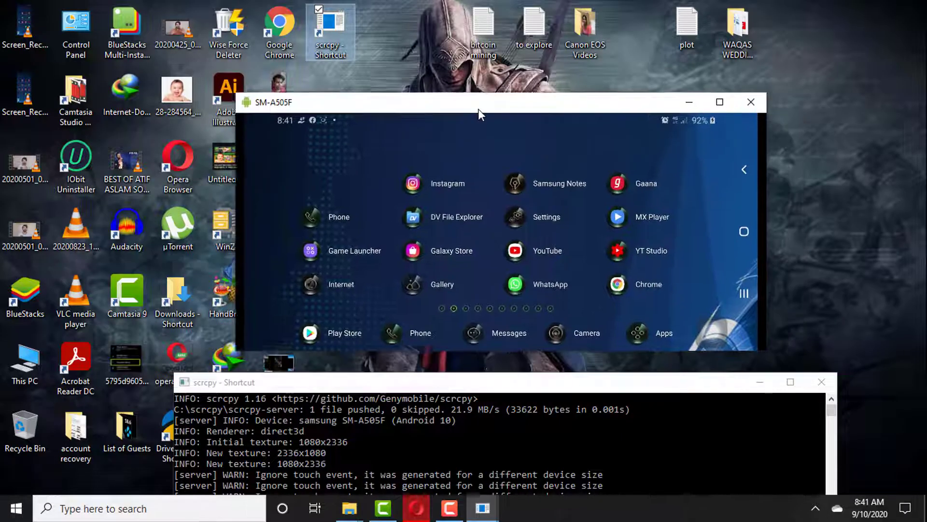
pyautogui.click(435, 250)
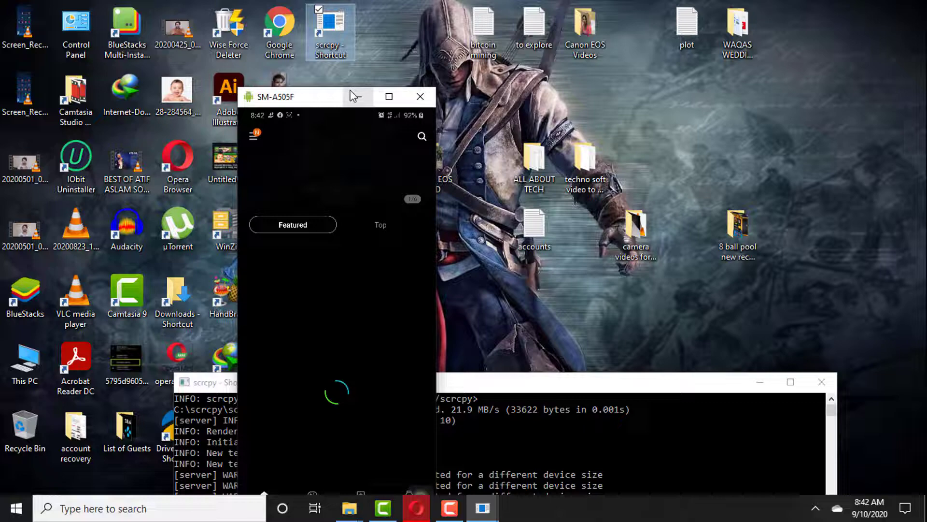